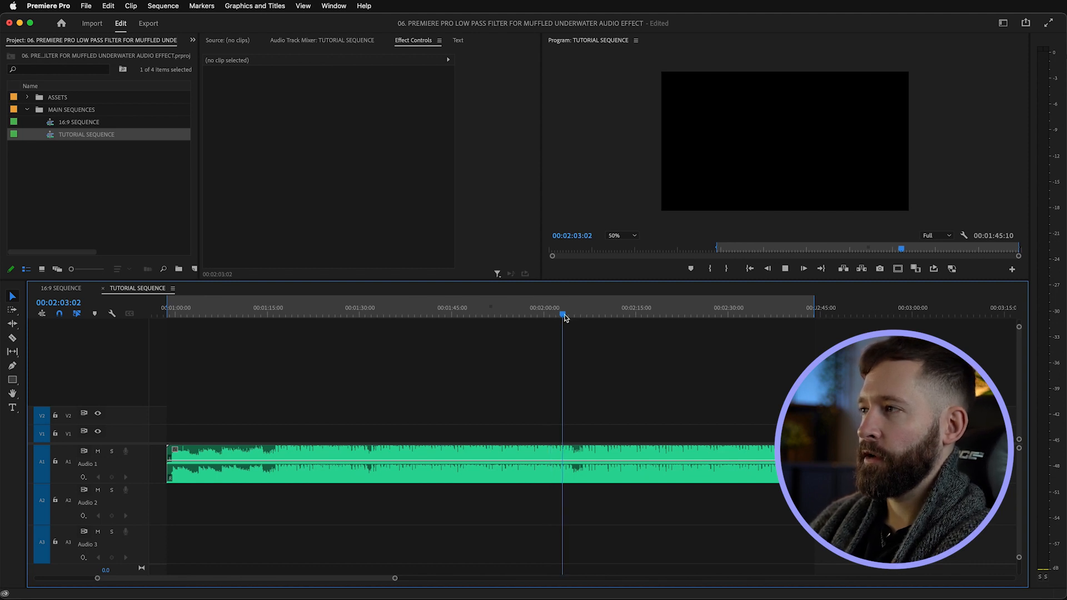
Play the music to find the closing beat, keep a one-second section from 00:02:05:10 and delete the music after it
{"action": "key", "text": "space"}
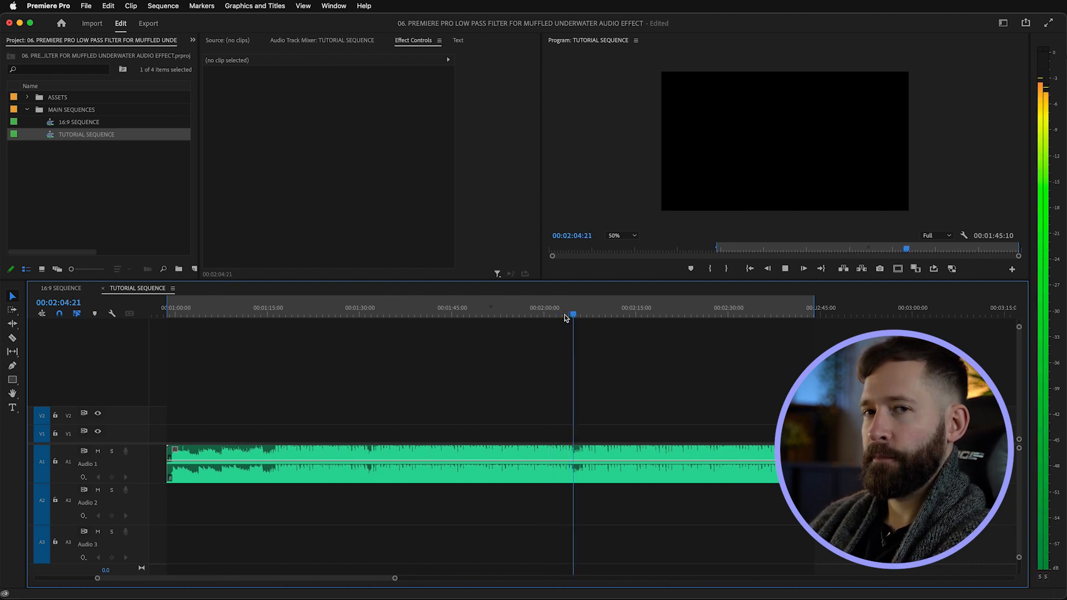
{"action": "key", "text": "space"}
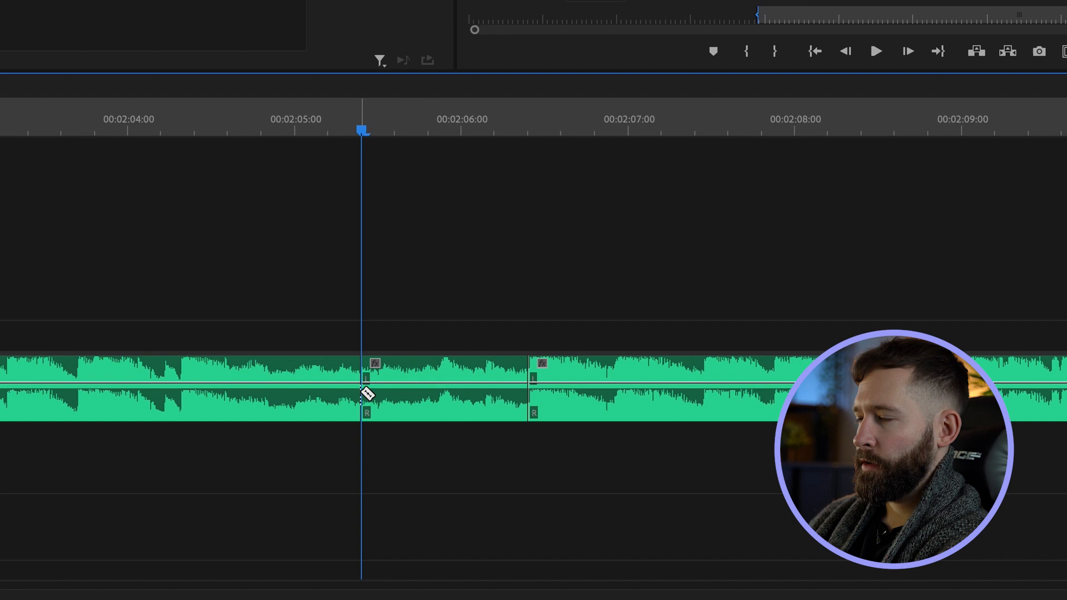
{"action": "key", "text": "minus"}
{"action": "key", "text": "minus"}
{"action": "key", "text": "minus"}
{"action": "key", "text": "minus"}
{"action": "left_click", "coordinate": [574, 374]}
{"action": "key", "text": "Delete"}
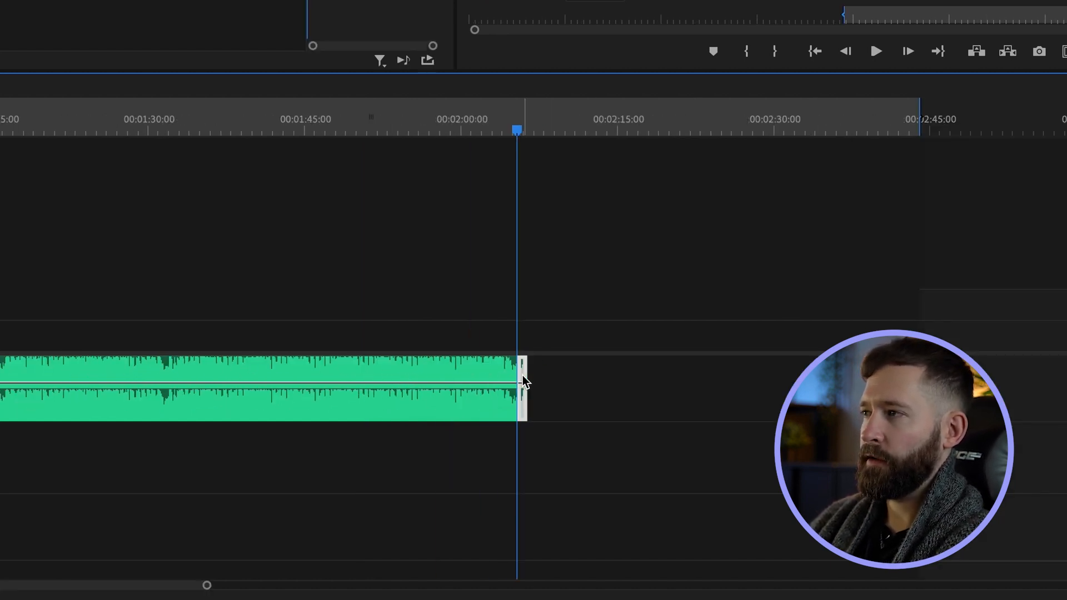
Duplicate the one-second end clip from Audio 1 onto Audio 2 and disable the original on Audio 1
{"action": "key", "text": "equal"}
{"action": "key", "text": "equal"}
{"action": "key", "text": "equal"}
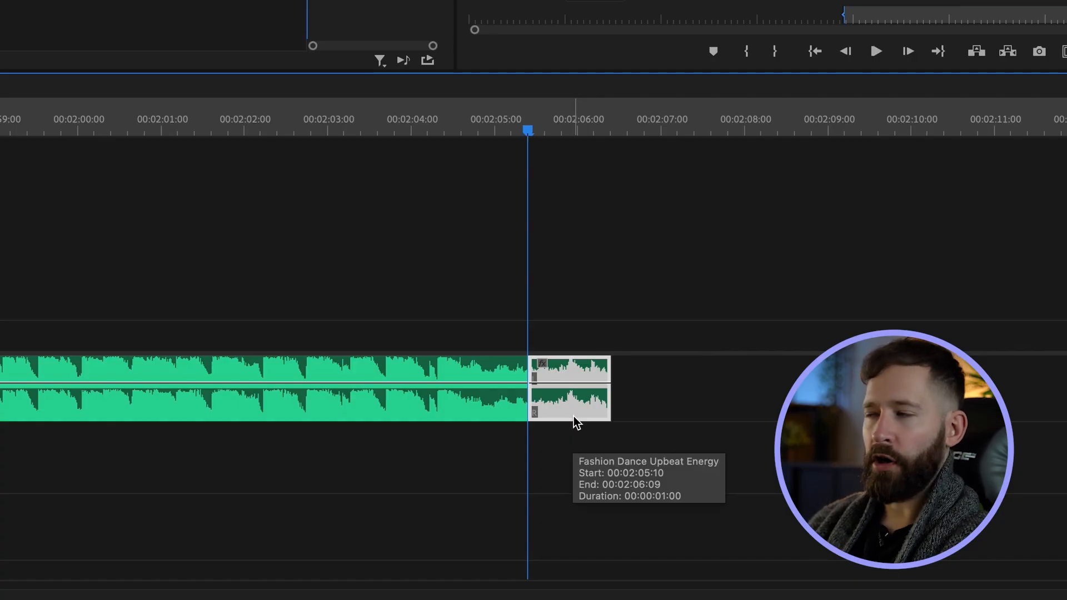
{"action": "left_click_drag", "start_coordinate": [573, 416], "coordinate": [577, 460]}
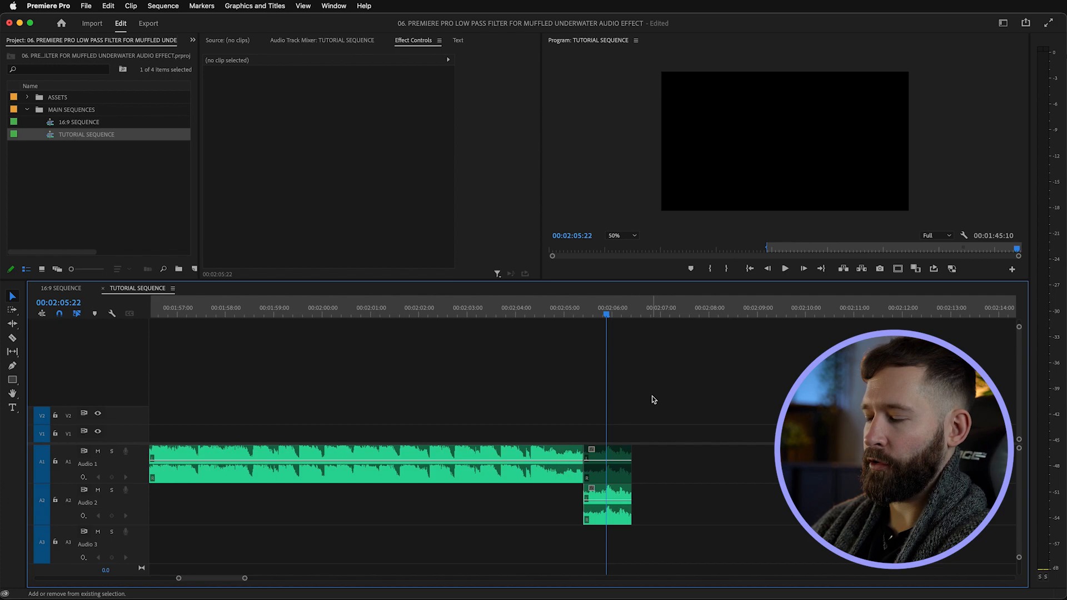
Add a Studio Reverb to the first effect slot of Audio 2 in the Audio Track Mixer
{"action": "key", "text": "shift+6"}
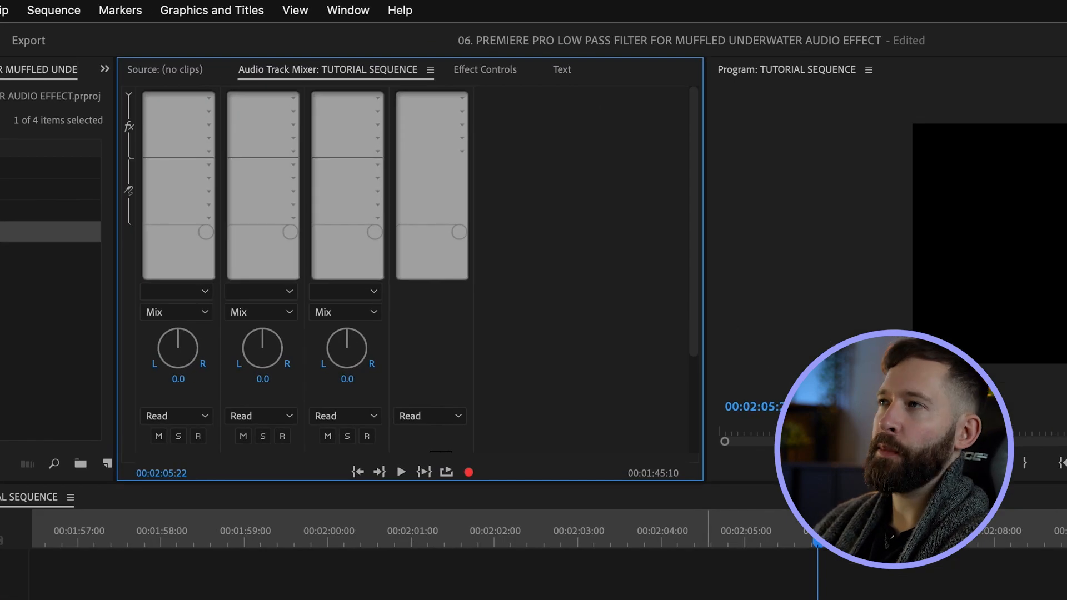
{"action": "left_click", "coordinate": [348, 10]}
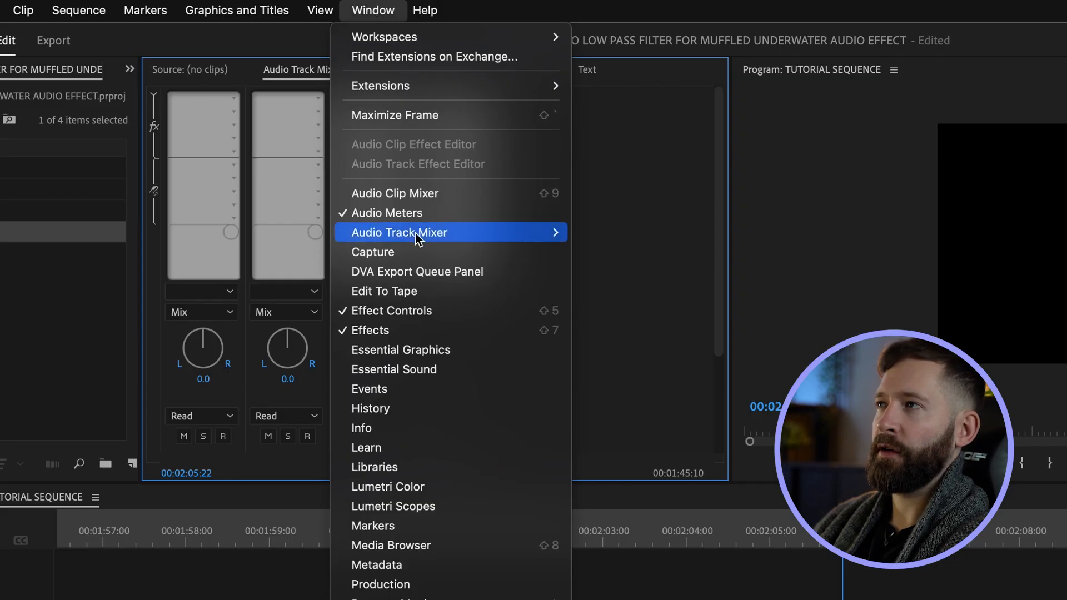
{"action": "mouse_move", "coordinate": [418, 238]}
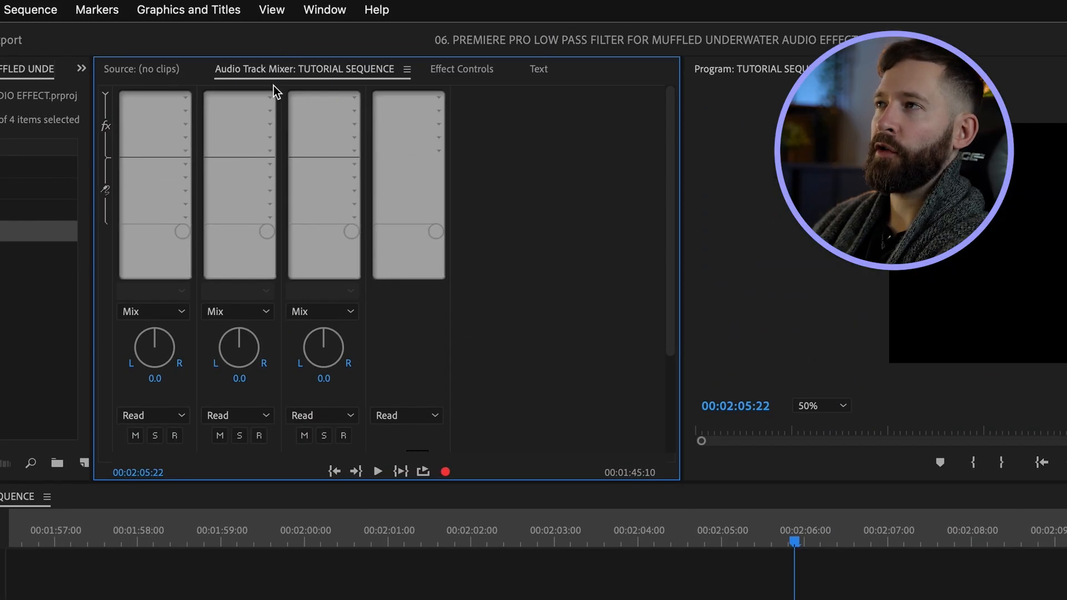
{"action": "left_click", "coordinate": [272, 93]}
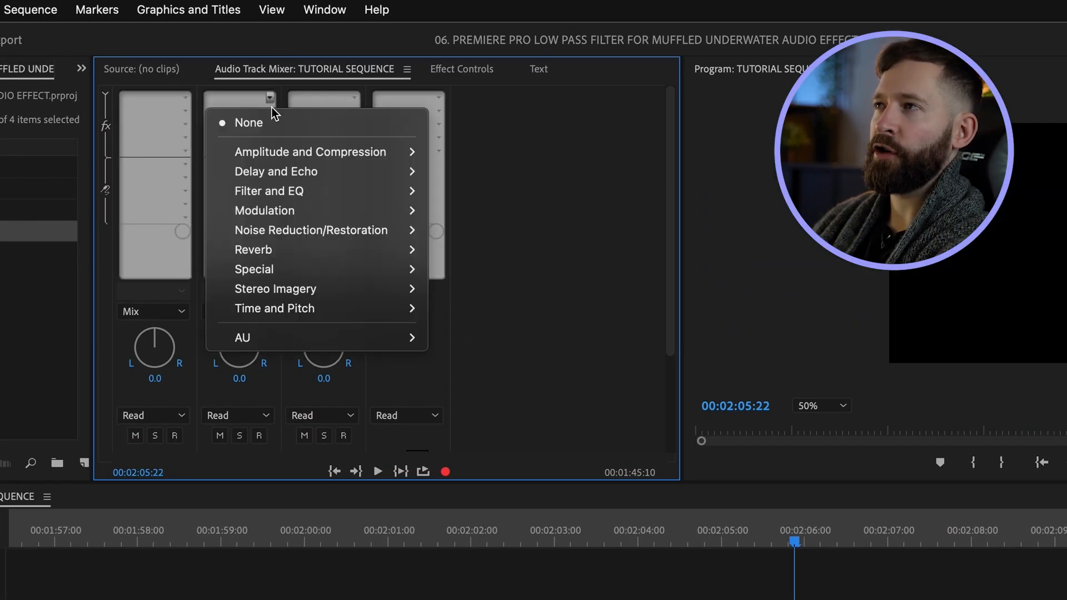
{"action": "mouse_move", "coordinate": [284, 261]}
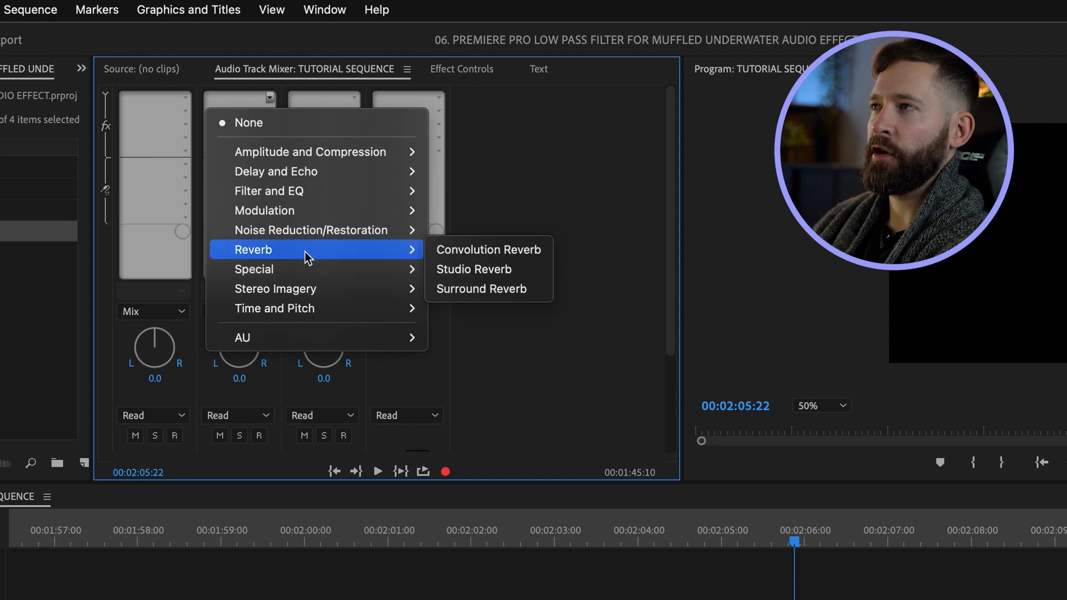
{"action": "left_click", "coordinate": [537, 269]}
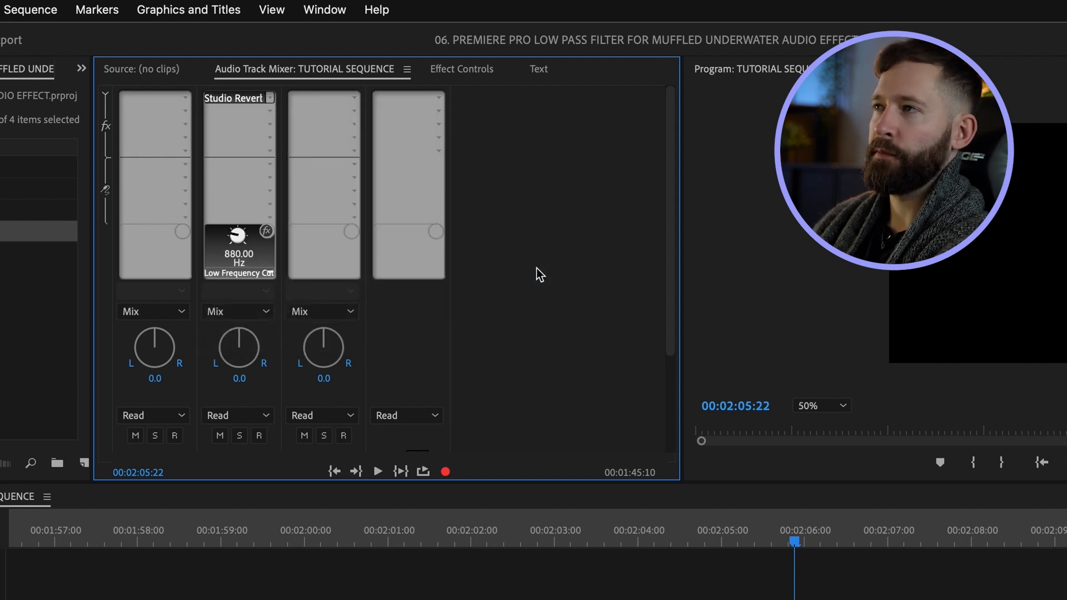
Raise the decay of the Studio Reverb on Audio 2 to its maximum and audition the ending from about 00:02:04
{"action": "double_click", "coordinate": [248, 101]}
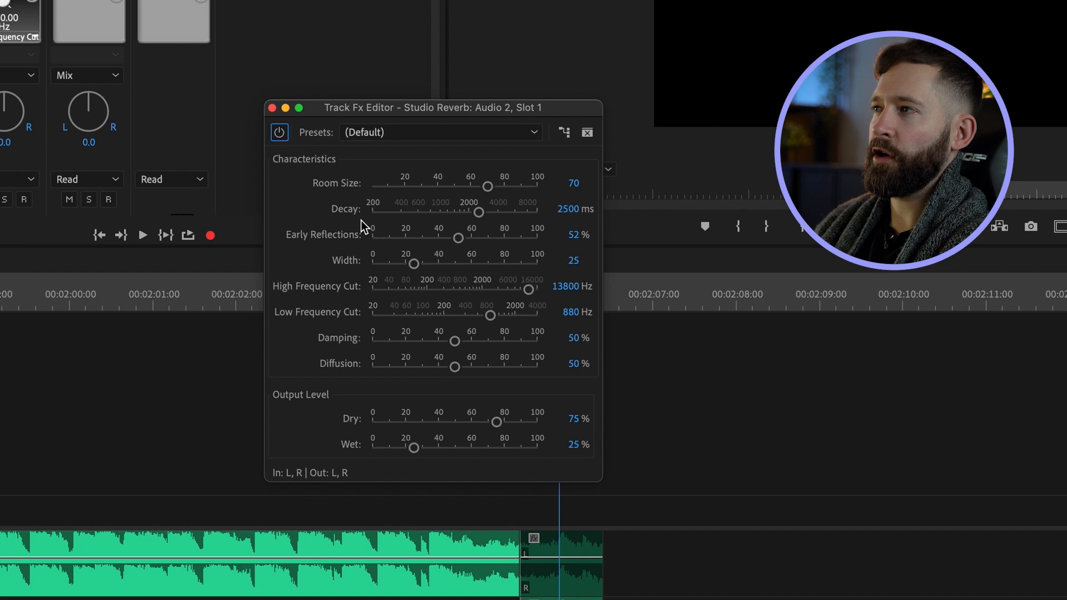
{"action": "left_click_drag", "start_coordinate": [479, 212], "coordinate": [557, 225]}
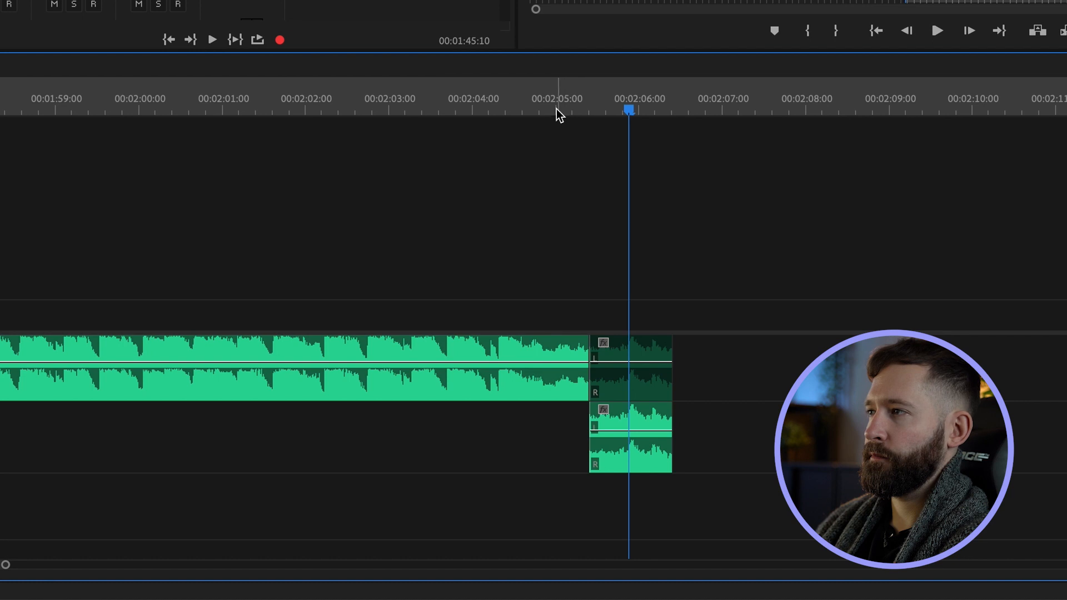
{"action": "left_click", "coordinate": [470, 101]}
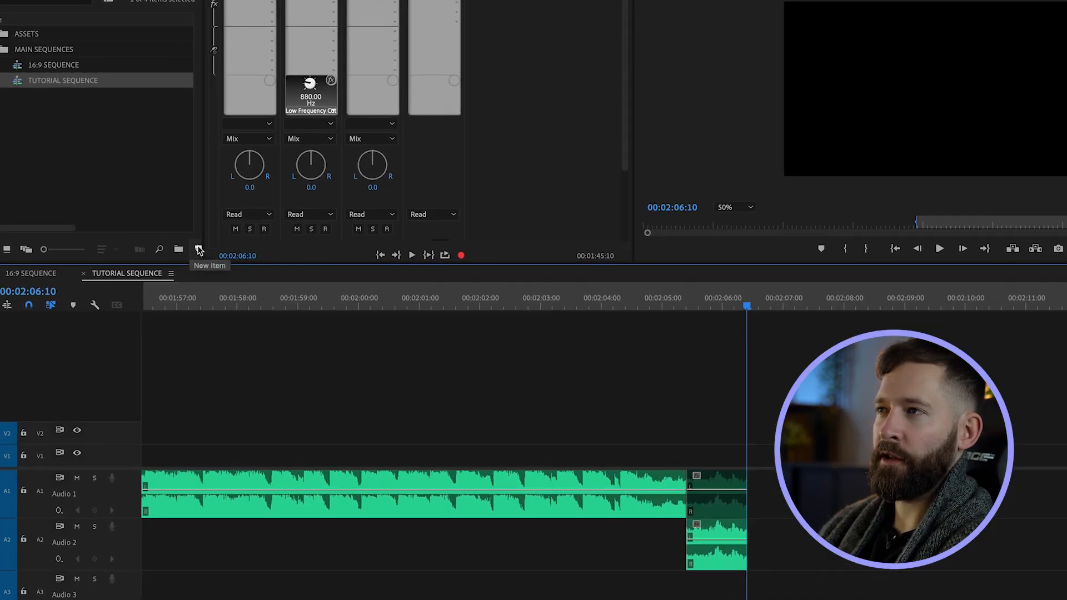
Create an adjustment layer, place it on V1 from the end clip's start to about 00:02:12 and play back the ending
{"action": "left_click", "coordinate": [194, 269]}
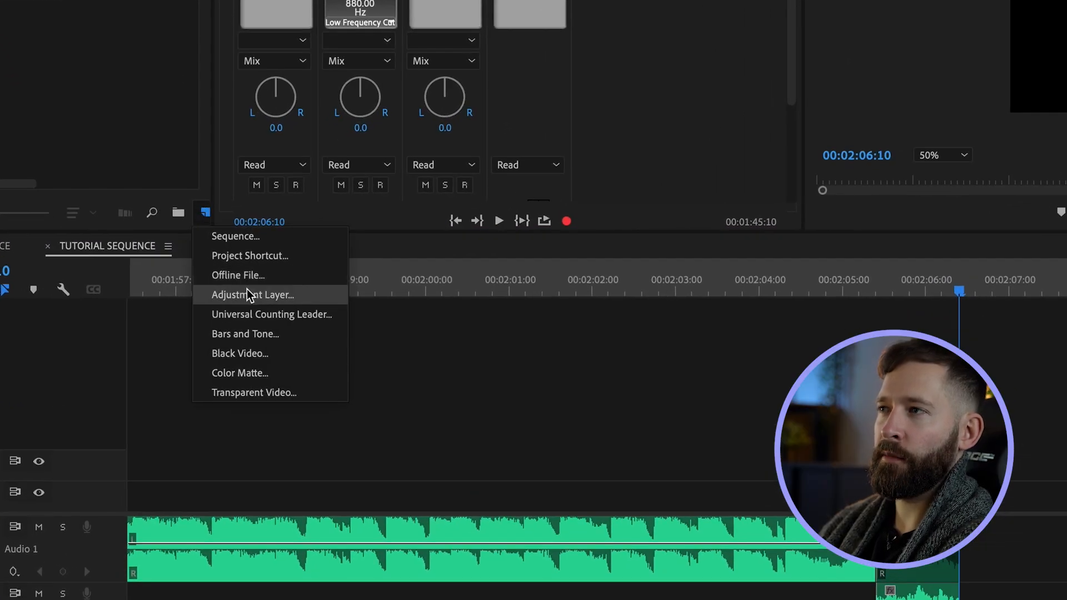
{"action": "left_click", "coordinate": [247, 294]}
{"action": "key", "text": "Return"}
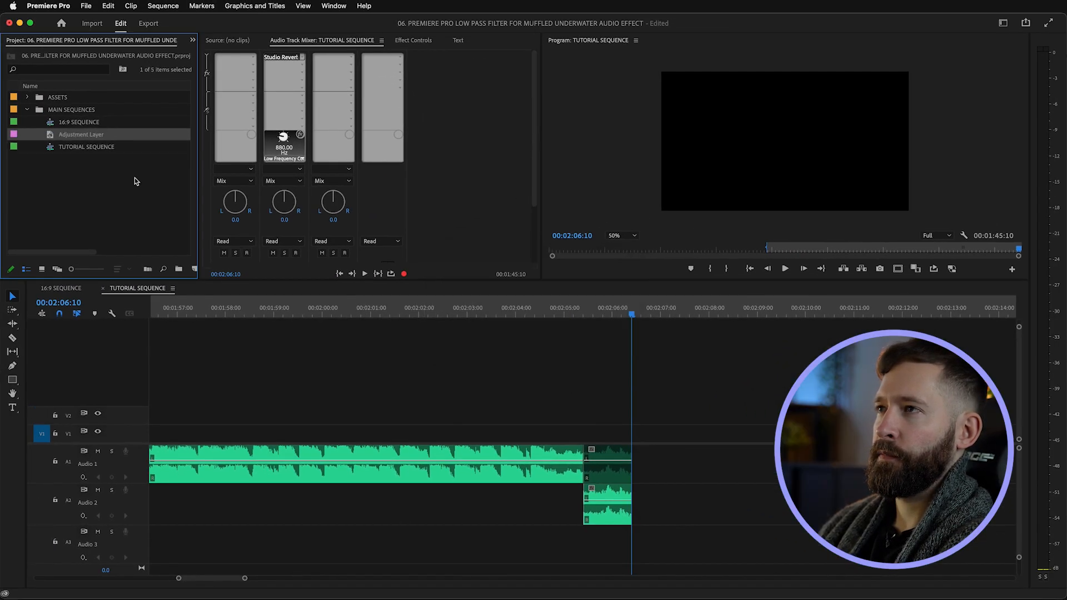
{"action": "left_click_drag", "start_coordinate": [146, 191], "coordinate": [690, 438]}
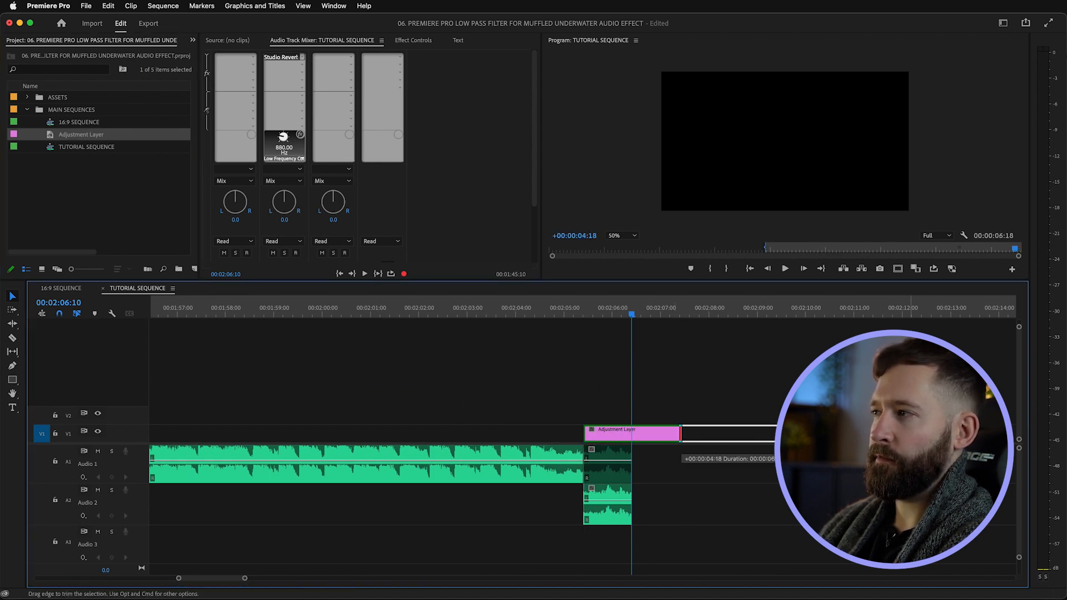
{"action": "left_click", "coordinate": [498, 309]}
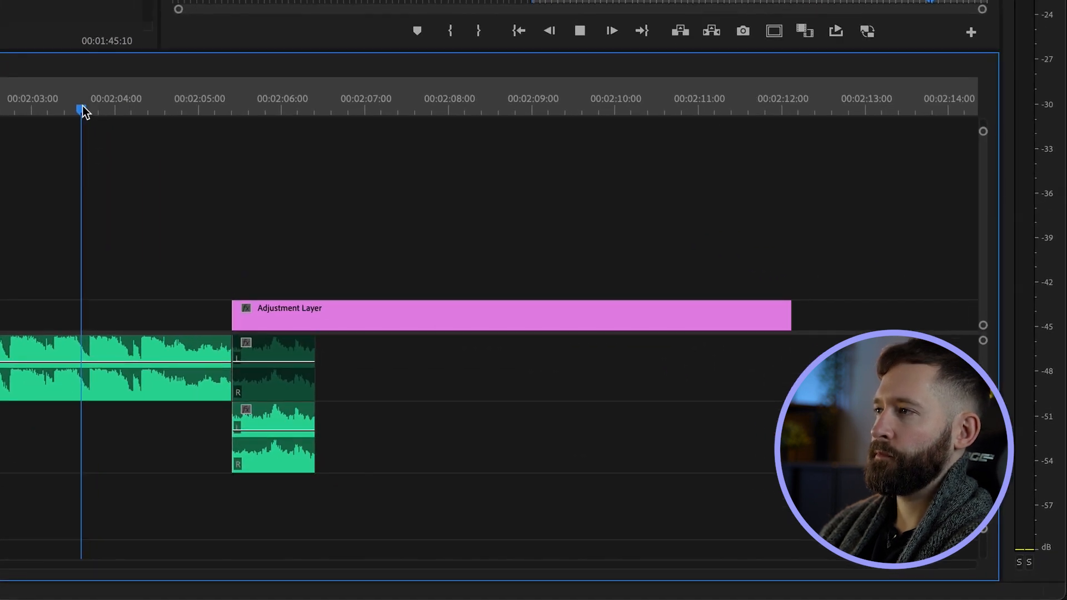
{"action": "key", "text": "space"}
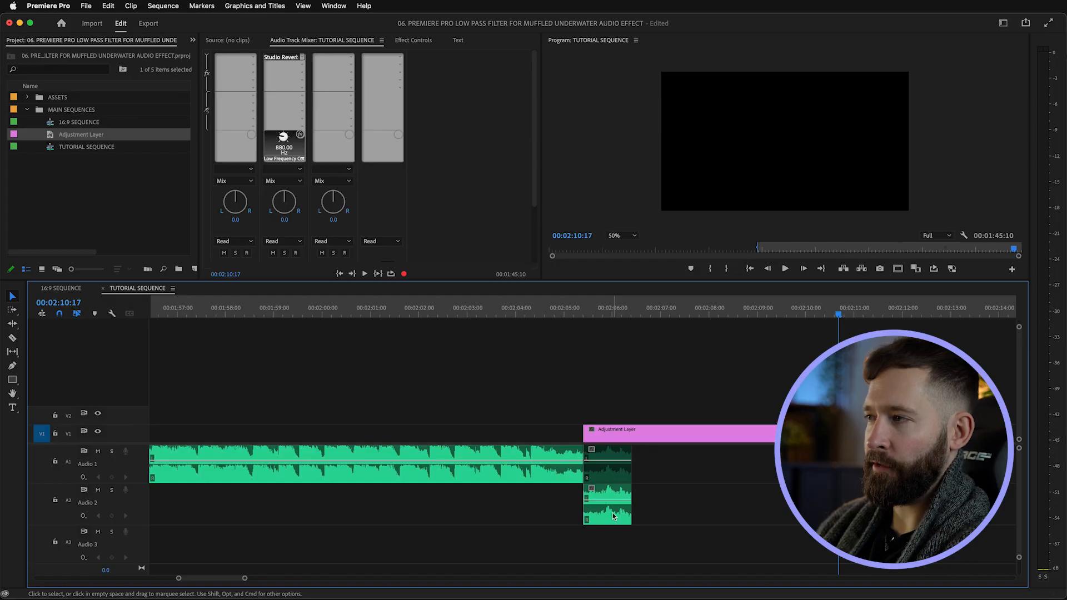
Duplicate the Audio 2 clip onto Audio 3 and add a Surround Reverb with the default Cathedral impulse to that track
{"action": "left_click", "coordinate": [614, 516]}
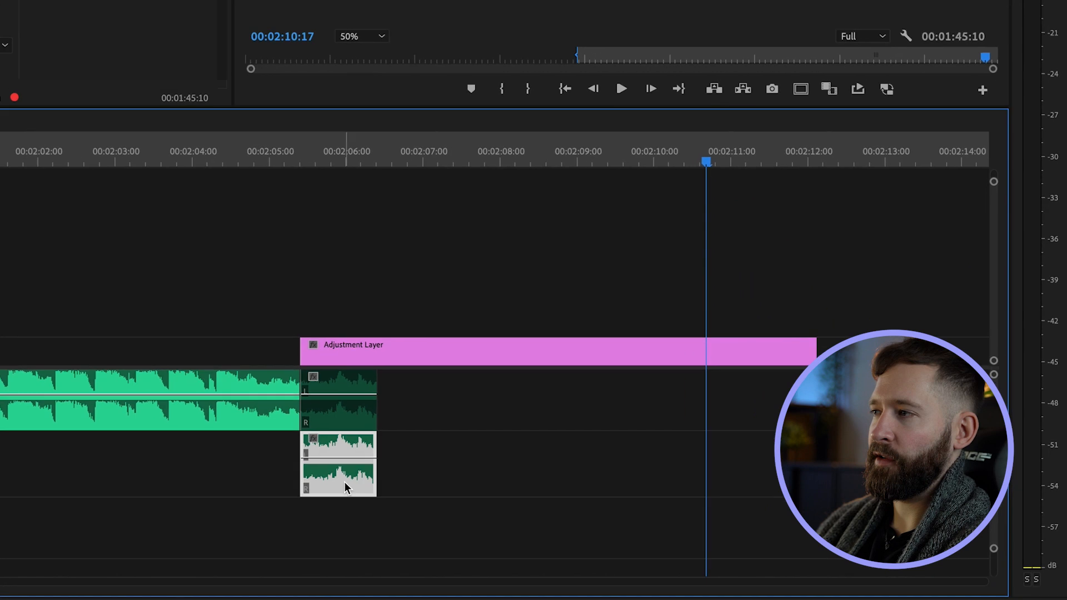
{"action": "left_click_drag", "start_coordinate": [345, 488], "coordinate": [344, 528]}
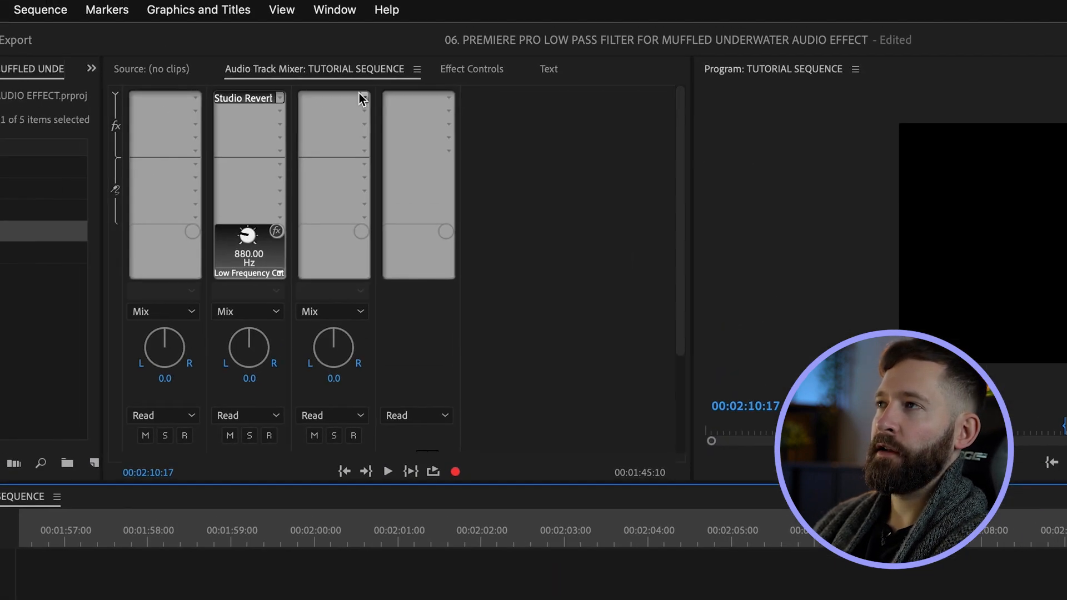
{"action": "left_click", "coordinate": [364, 98]}
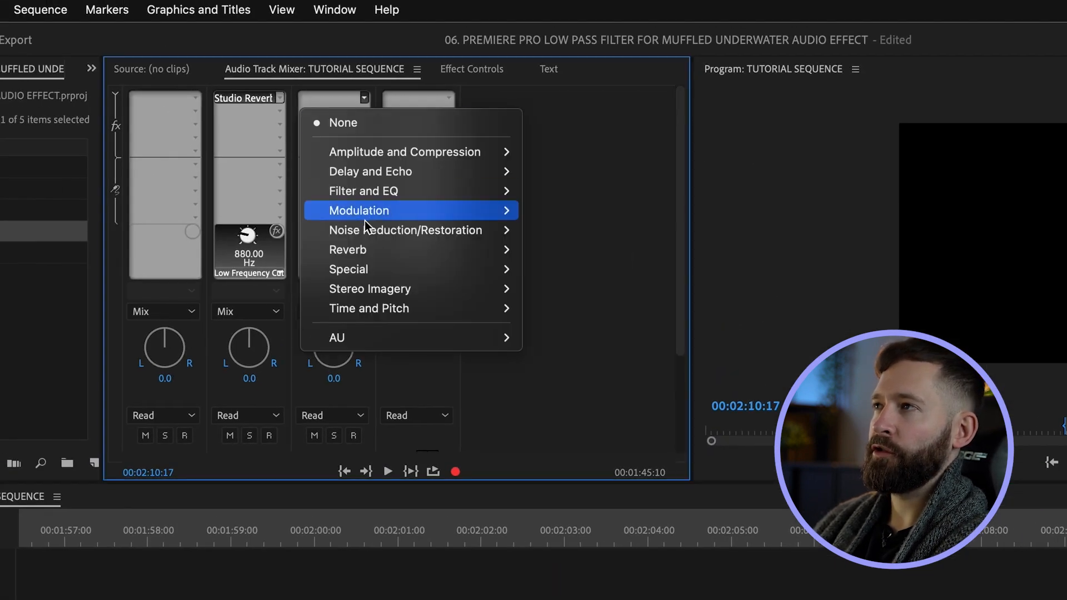
{"action": "mouse_move", "coordinate": [372, 253]}
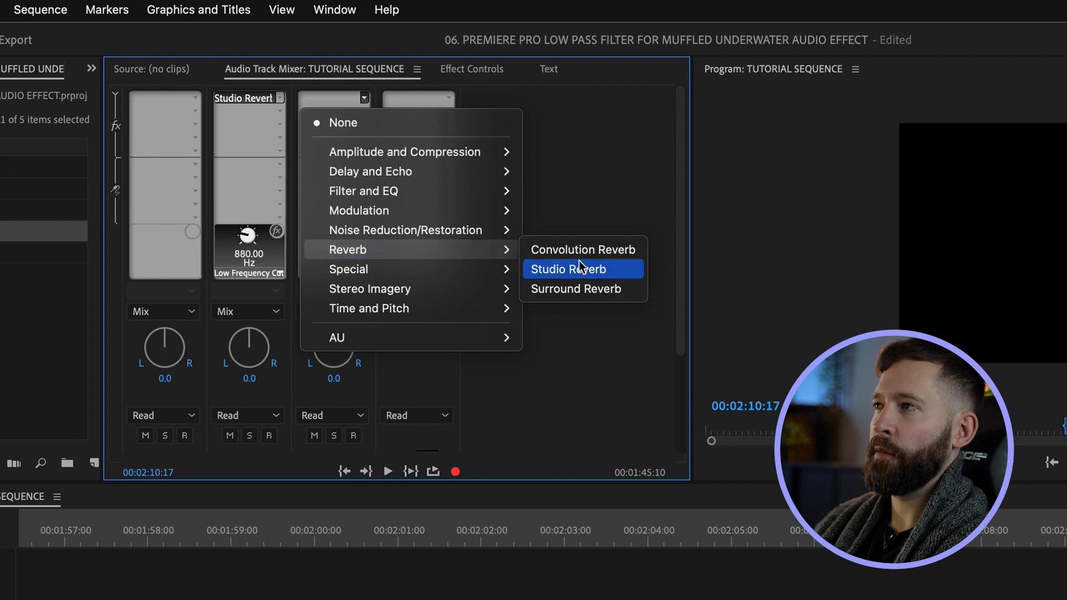
{"action": "left_click", "coordinate": [599, 292]}
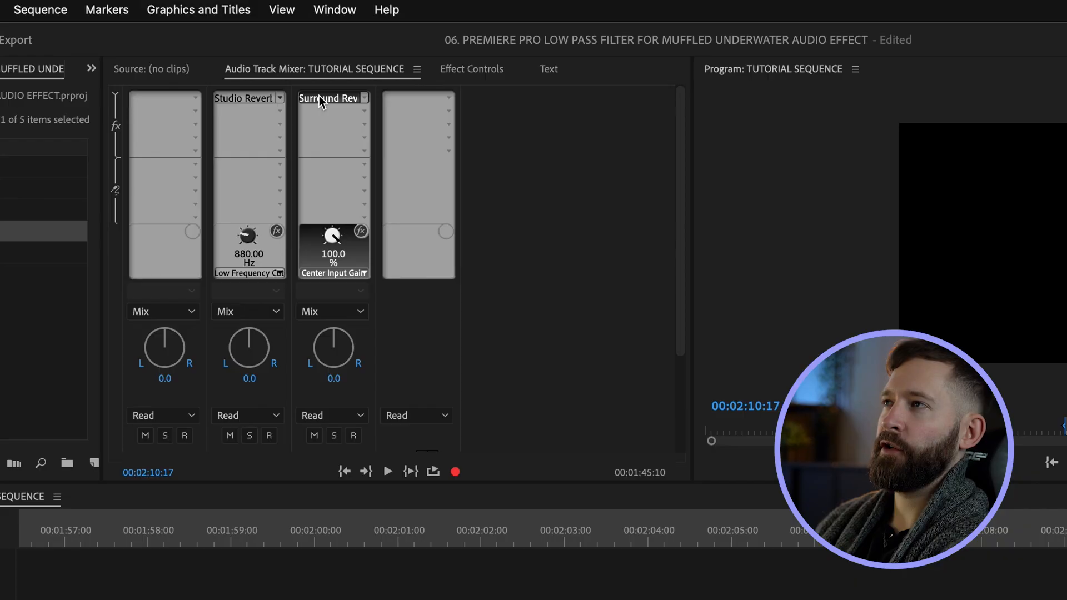
{"action": "double_click", "coordinate": [322, 96]}
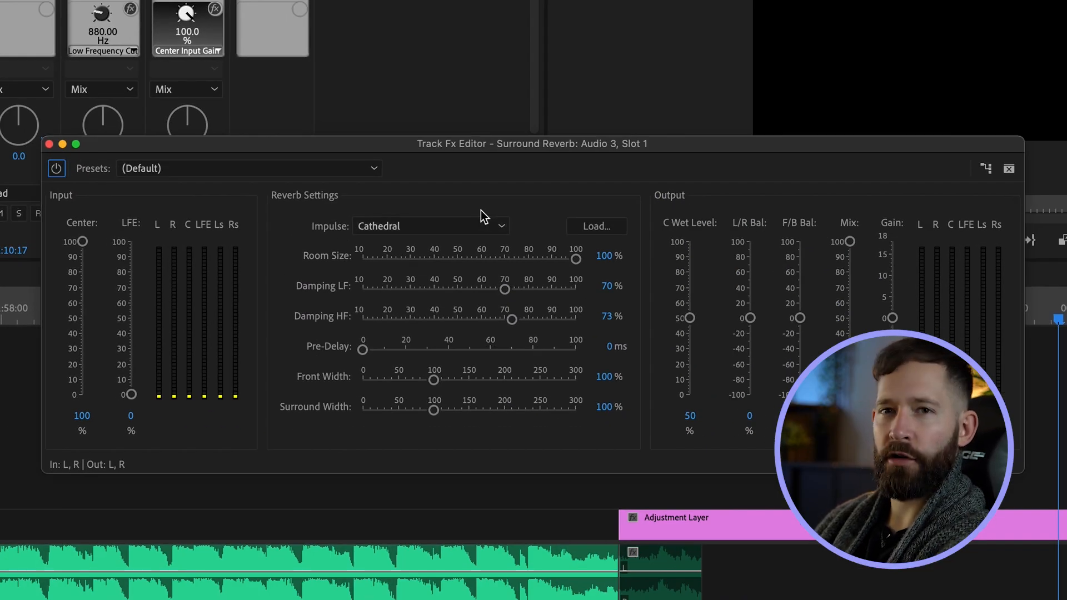
{"action": "left_click", "coordinate": [49, 144]}
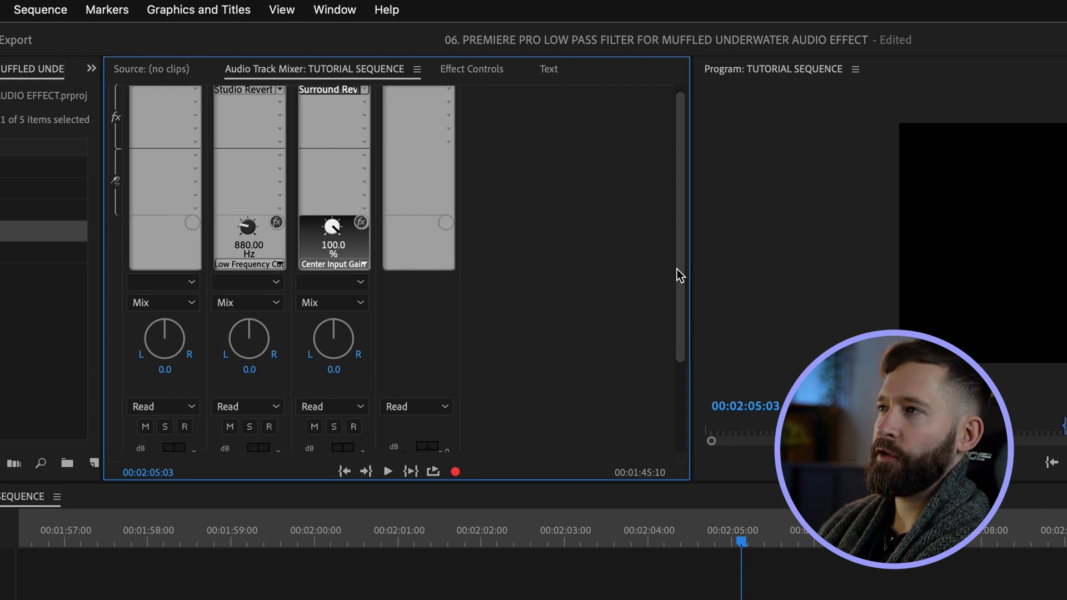
Raise the Audio 3 track volume to 15 dB, solo the track and play back the ending
{"action": "scroll", "coordinate": [651, 345], "scroll_direction": "down", "scroll_amount": 3}
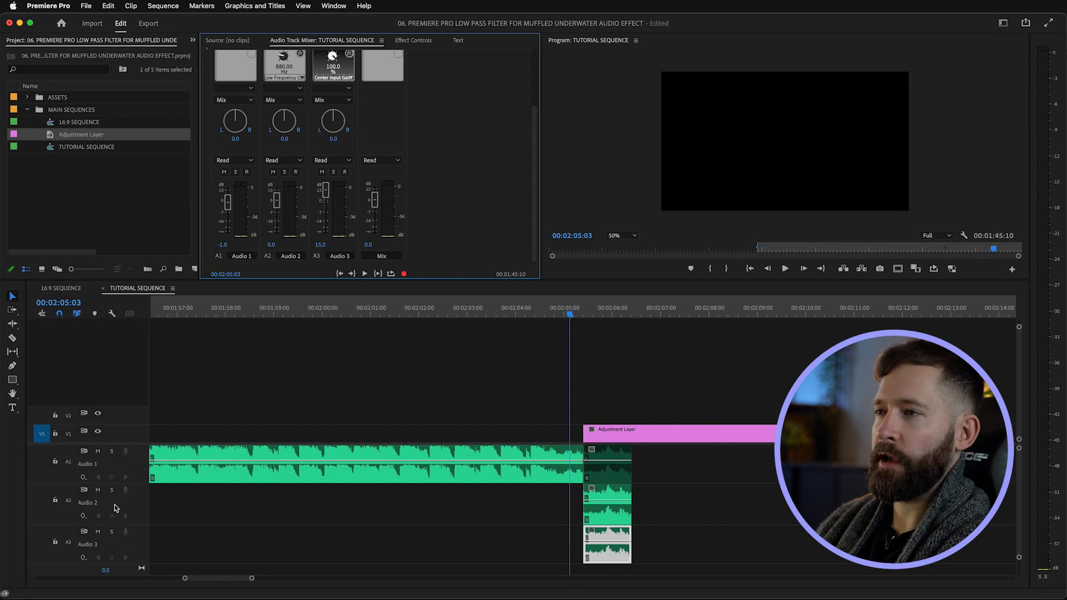
{"action": "left_click", "coordinate": [112, 531]}
{"action": "key", "text": "space"}
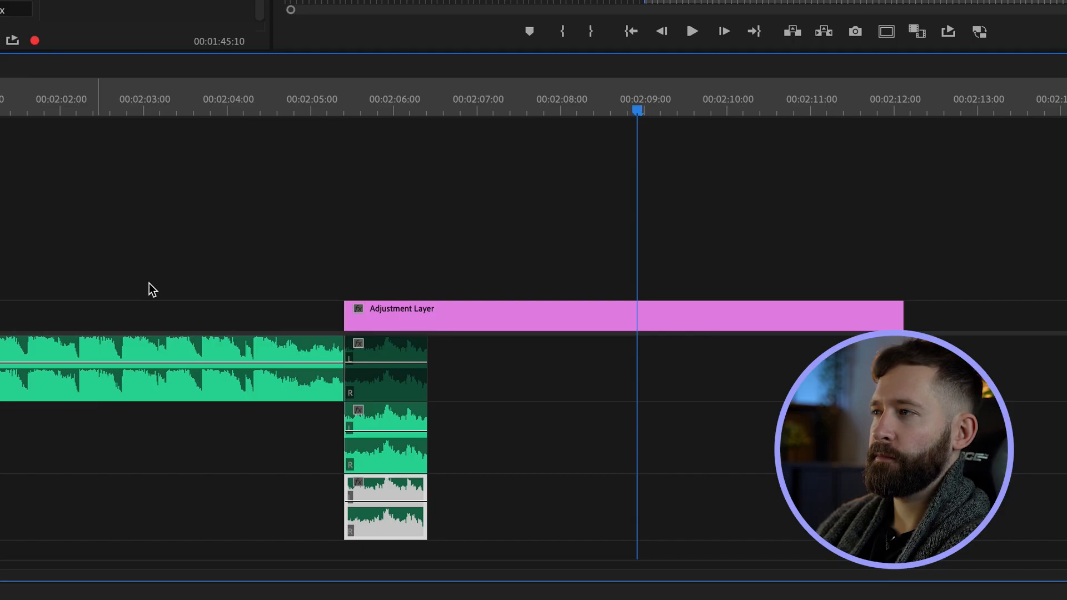
{"action": "left_click", "coordinate": [314, 91]}
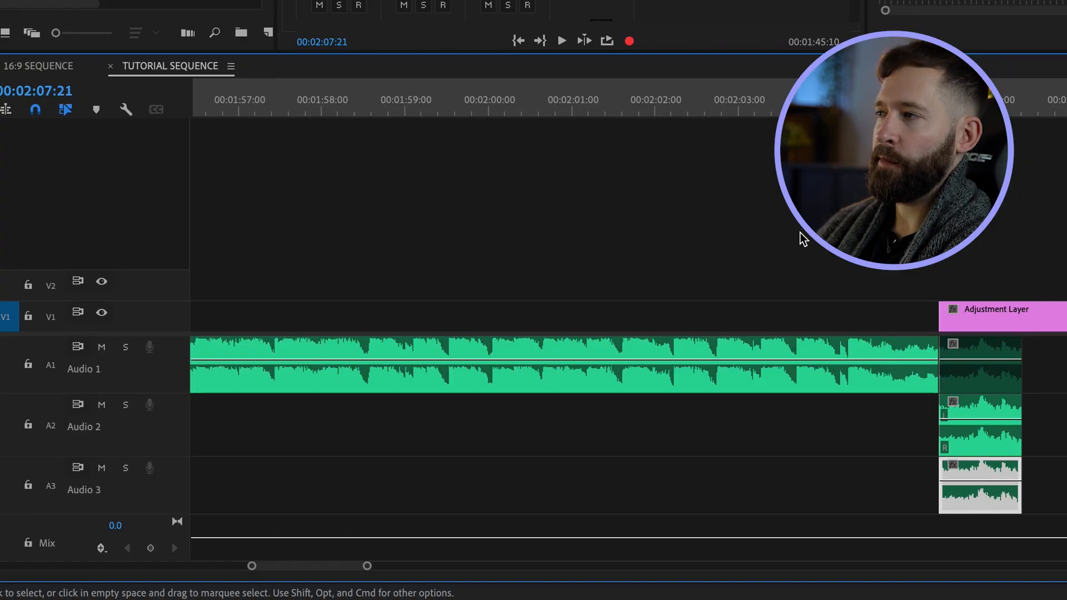
Display the track volume keyframes on Audio 2 and keyframe a fade-out of about 0.75 seconds just after the clip
{"action": "key", "text": "alt+minus"}
{"action": "key", "text": "alt+equal"}
{"action": "key", "text": "alt+equal"}
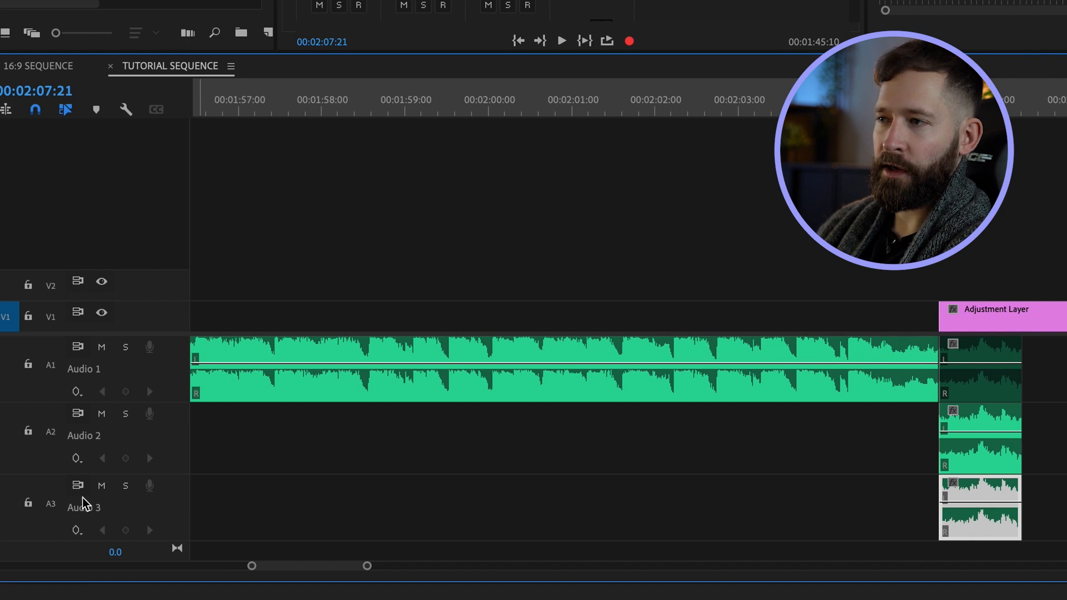
{"action": "left_click", "coordinate": [76, 459]}
{"action": "mouse_move", "coordinate": [268, 521]}
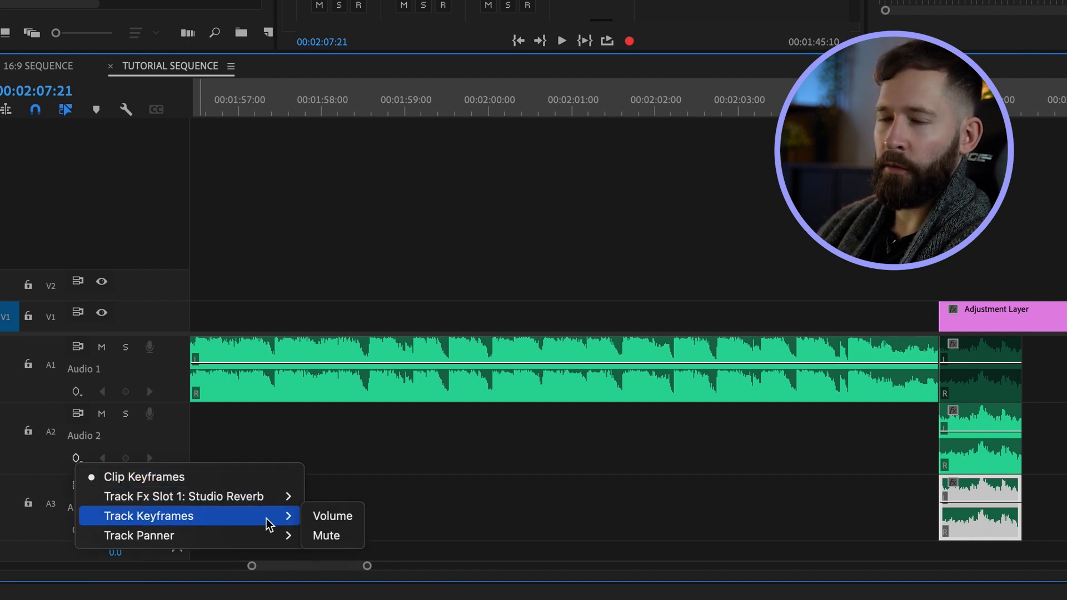
{"action": "left_click", "coordinate": [318, 517]}
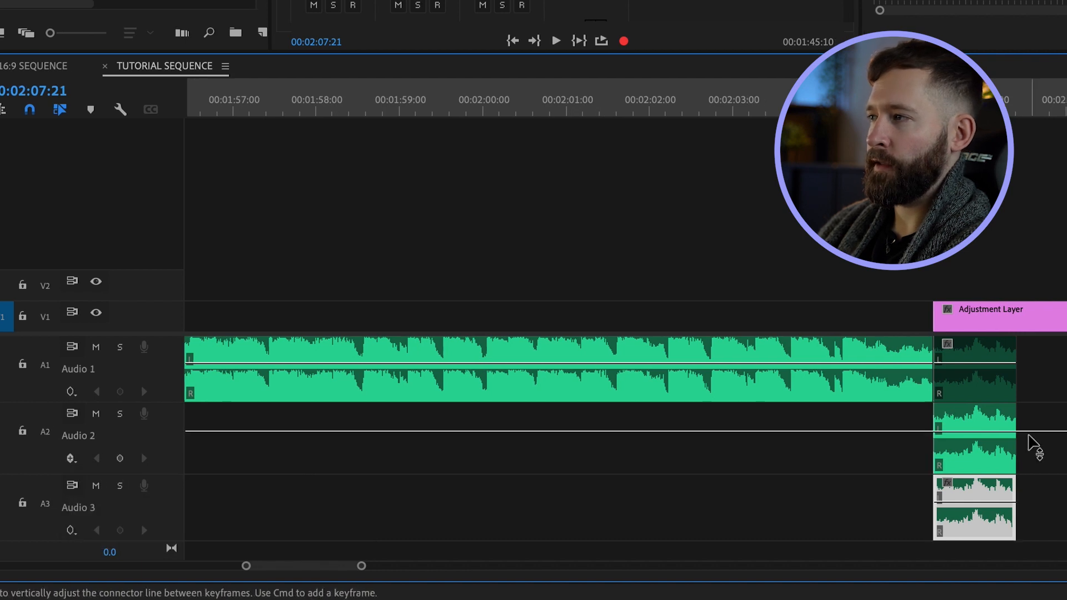
{"action": "left_click", "coordinate": [1029, 432], "text": "super"}
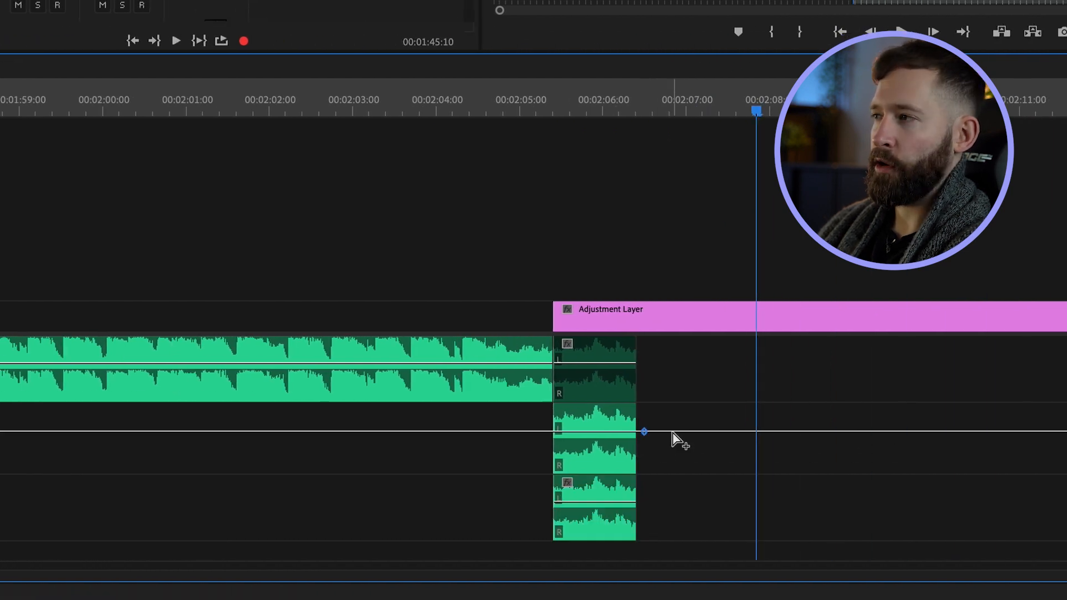
{"action": "left_click_drag", "start_coordinate": [674, 431], "coordinate": [696, 467]}
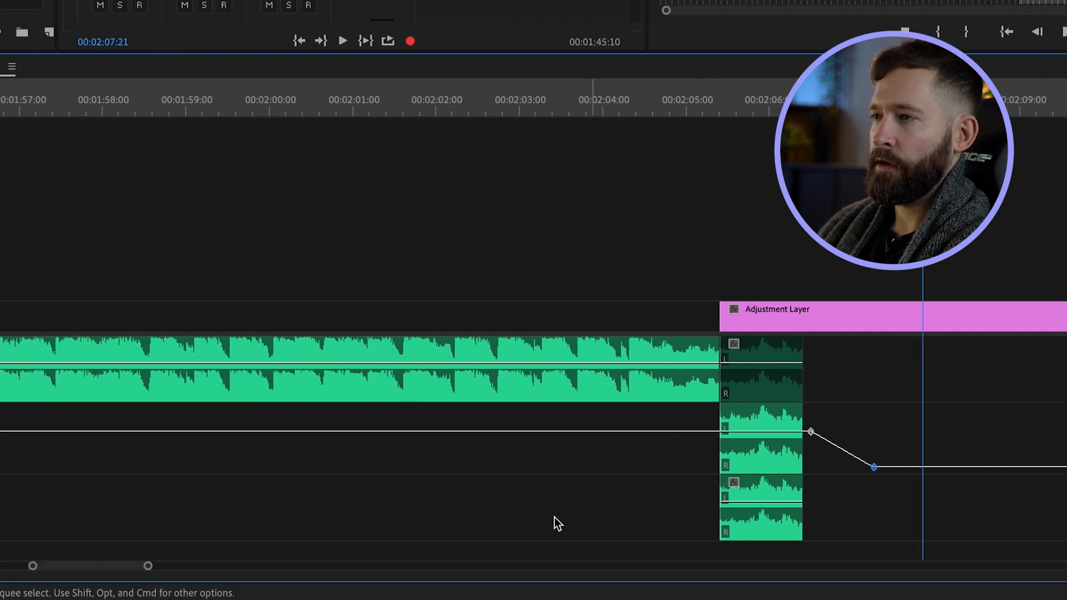
Display the track volume keyframes on Audio 3 and keyframe a fade-out of about 4 seconds just after the clip
{"action": "left_click", "coordinate": [85, 532]}
{"action": "mouse_move", "coordinate": [289, 585]}
{"action": "left_click", "coordinate": [362, 586]}
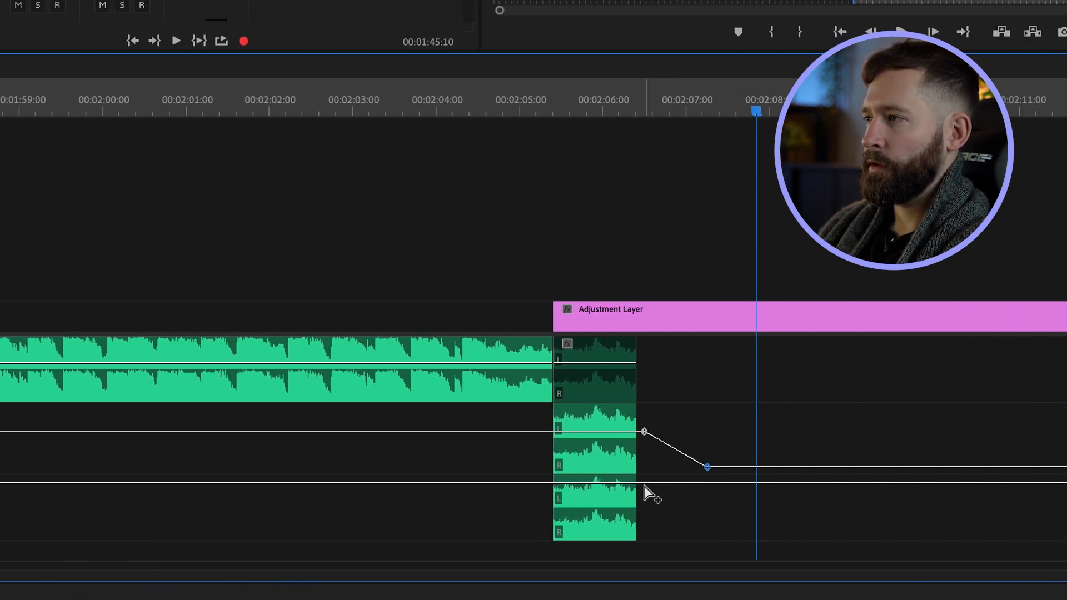
{"action": "left_click_drag", "start_coordinate": [702, 484], "coordinate": [963, 534]}
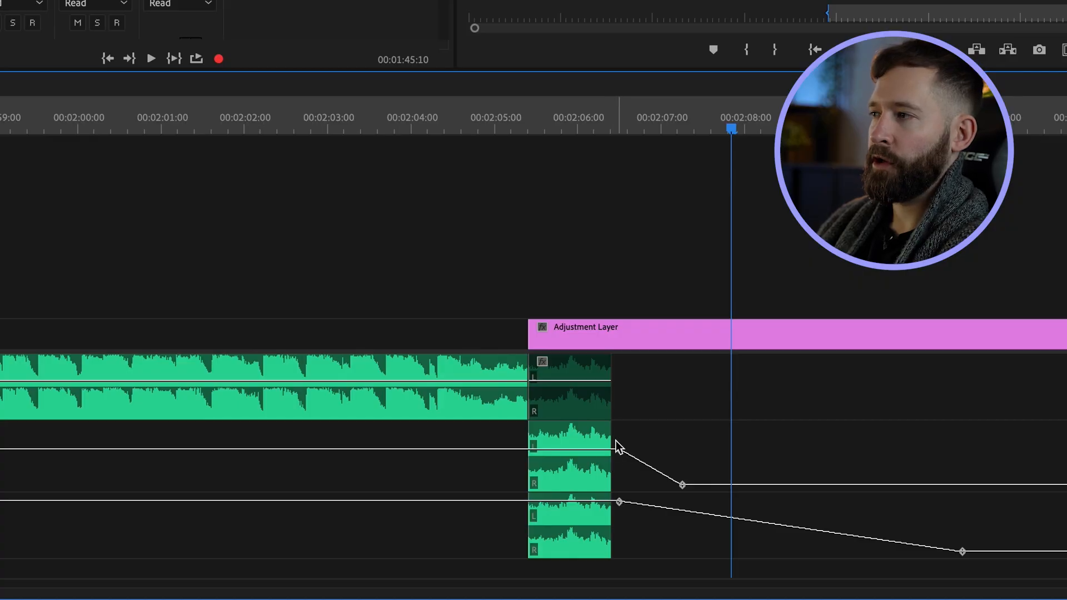
Select the end clip on Audio 2 and switch that track back to clip keyframes
{"action": "left_click", "coordinate": [609, 435]}
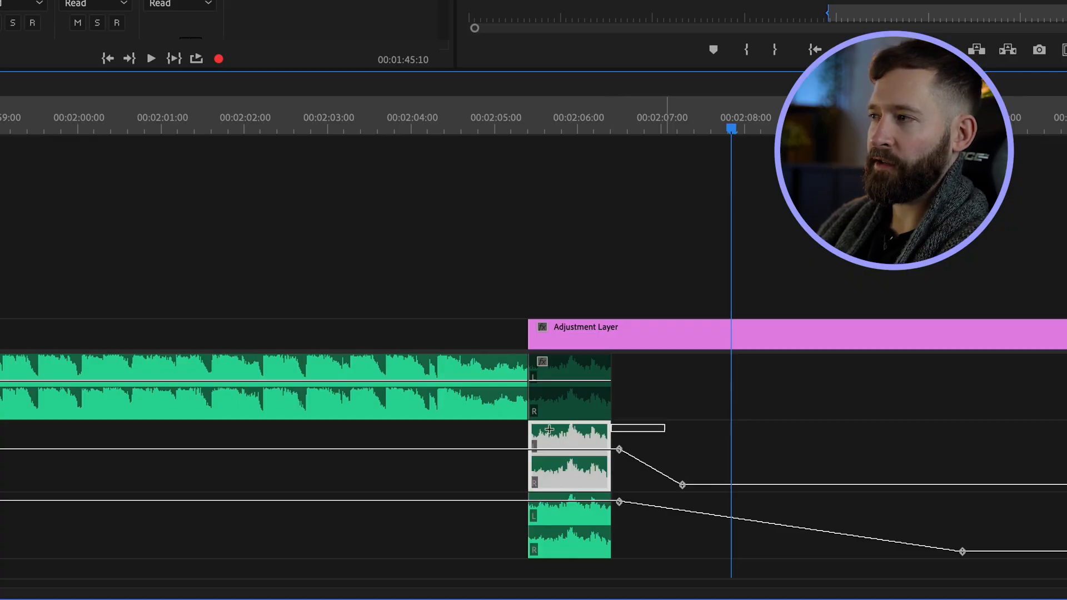
{"action": "left_click_drag", "start_coordinate": [611, 441], "coordinate": [611, 441]}
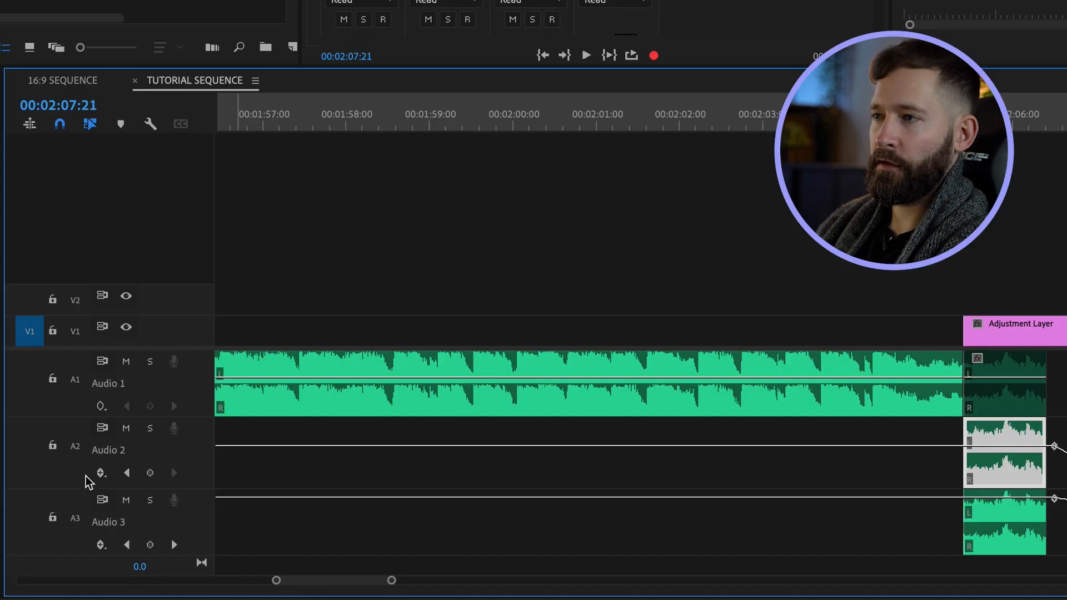
{"action": "left_click", "coordinate": [99, 473]}
{"action": "left_click", "coordinate": [144, 490]}
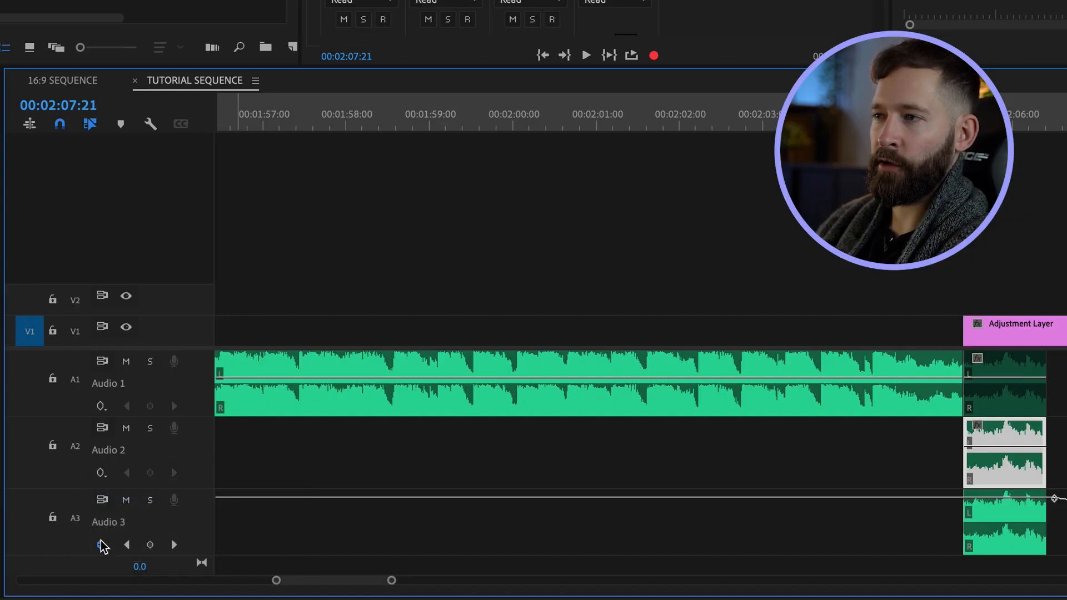